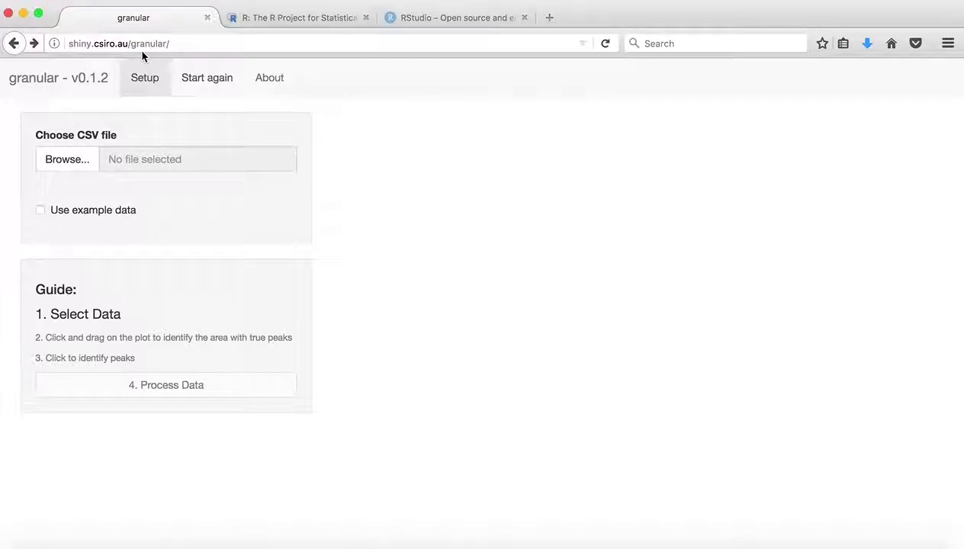
# - Load the single-sample example data and select the plot area with true peaks, particle sizes about 0.4 to just over 100
pyautogui.click(40, 212)
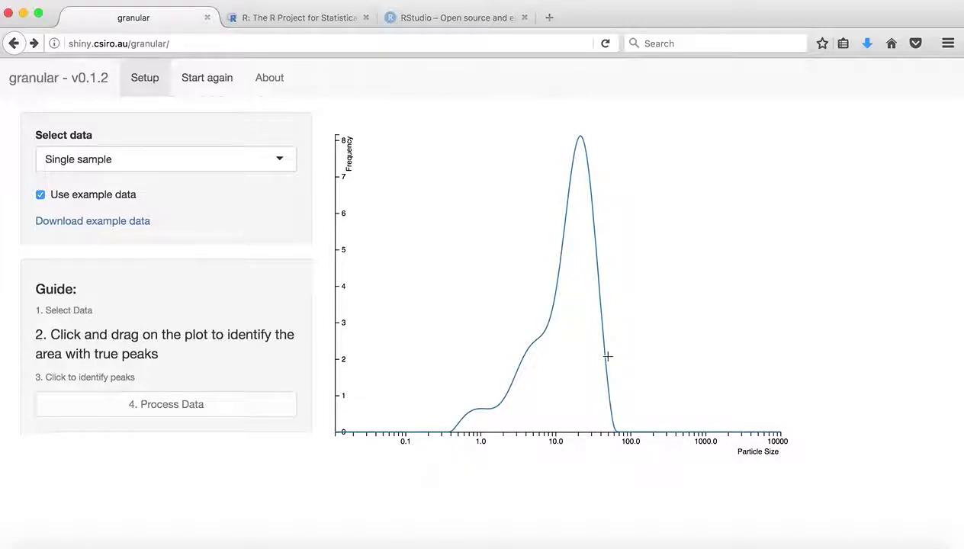
pyautogui.moveTo(449, 373); pyautogui.dragTo(633, 363)
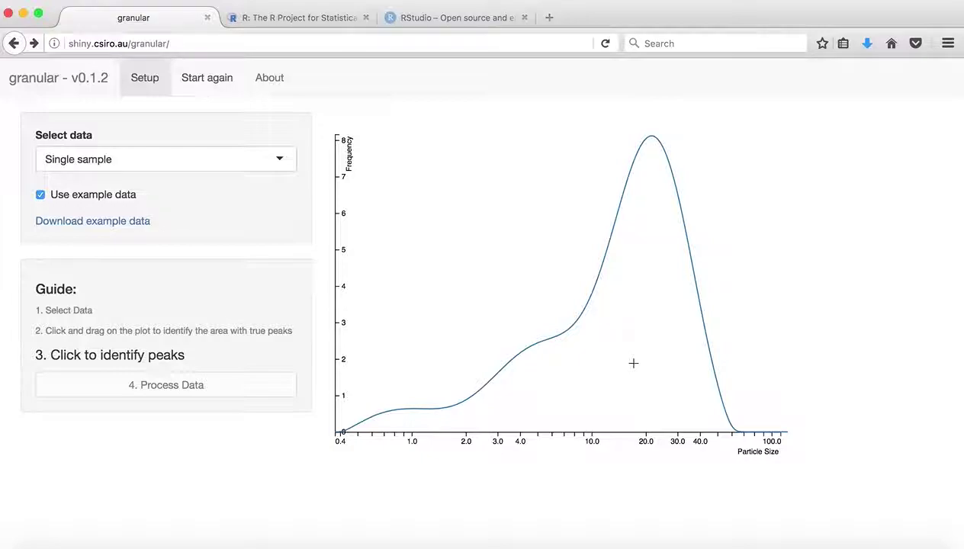
# - Mark the single sample's three peaks at about 21.29, 4.54 and 0.85, and process the data
pyautogui.click(651, 323)
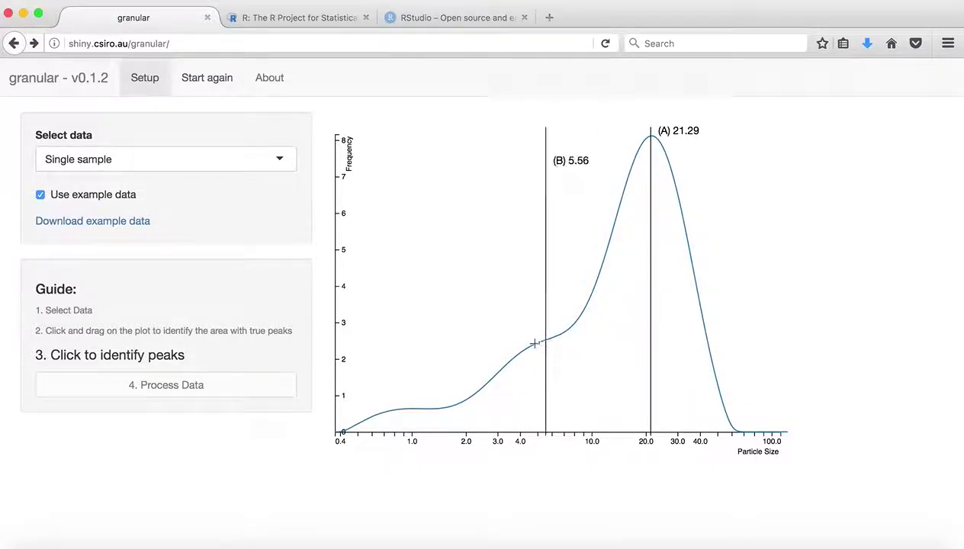
pyautogui.click(530, 347)
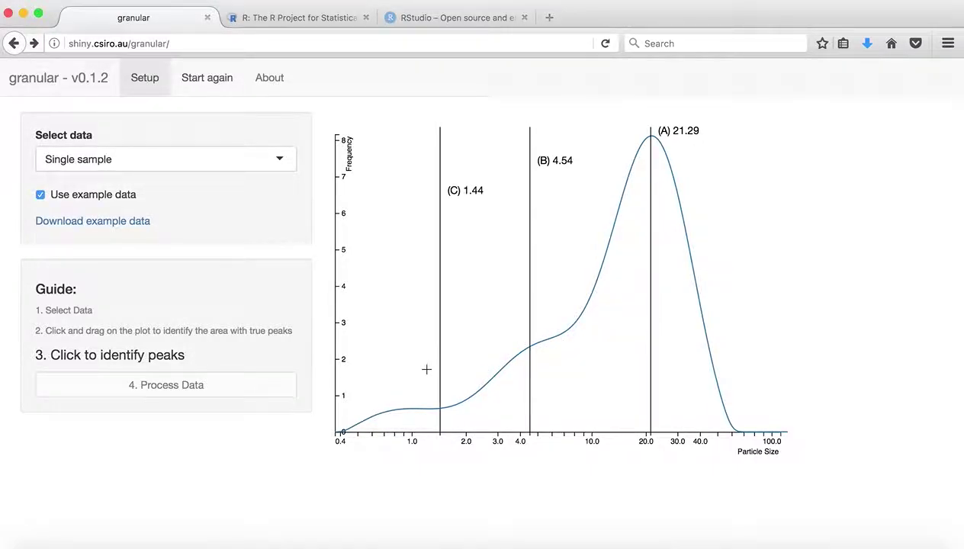
pyautogui.click(399, 376)
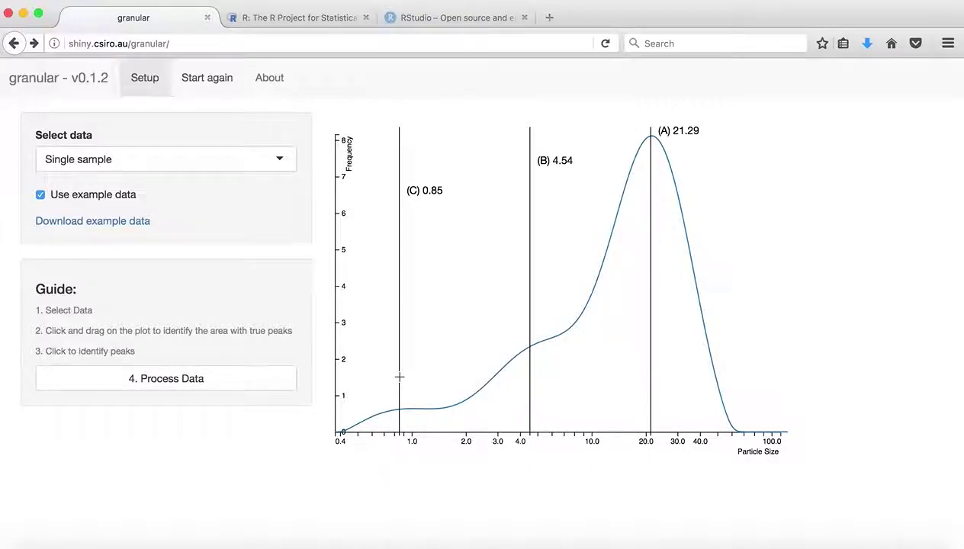
pyautogui.click(273, 389)
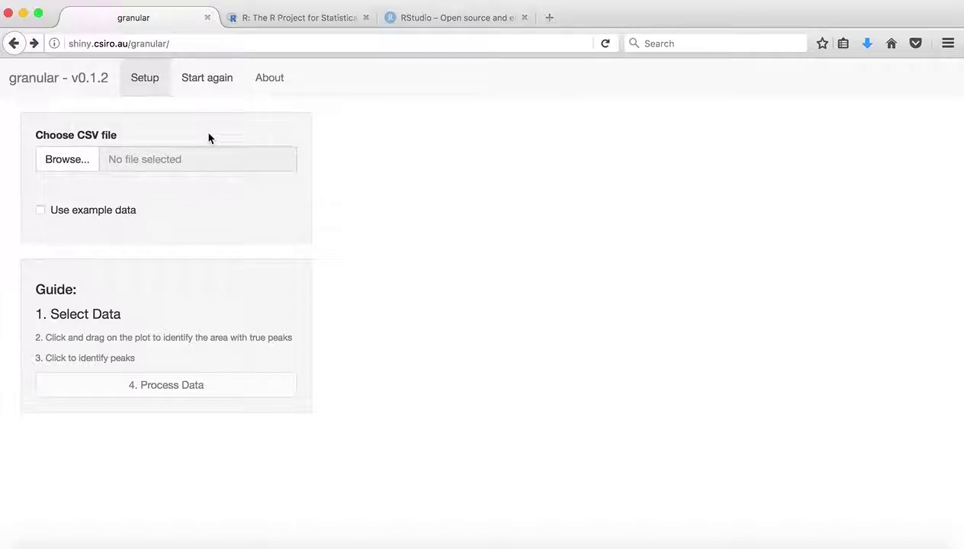
# - Load the three-sample example data and select the plot area with true peaks, from just below 0.4 to above 100
pyautogui.click(49, 213)
pyautogui.click(107, 159)
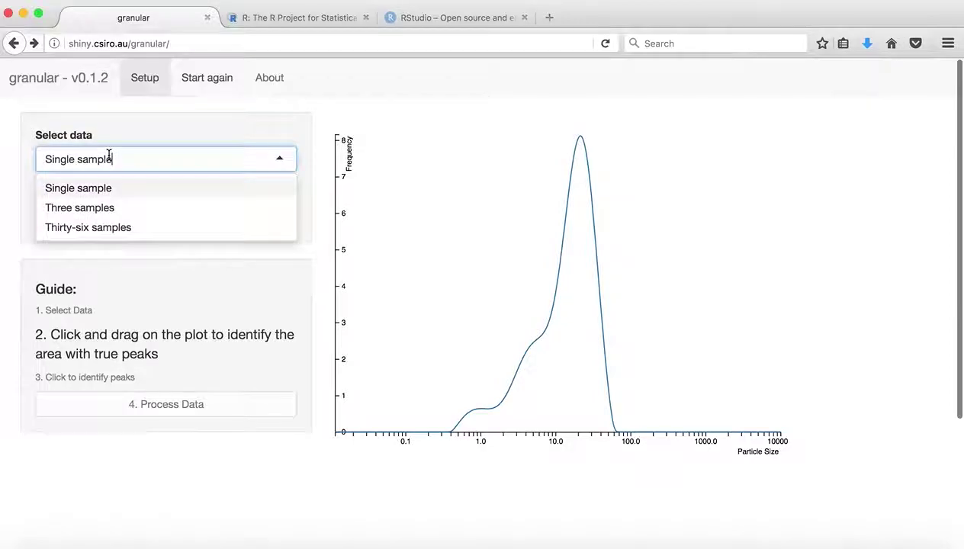
pyautogui.click(103, 213)
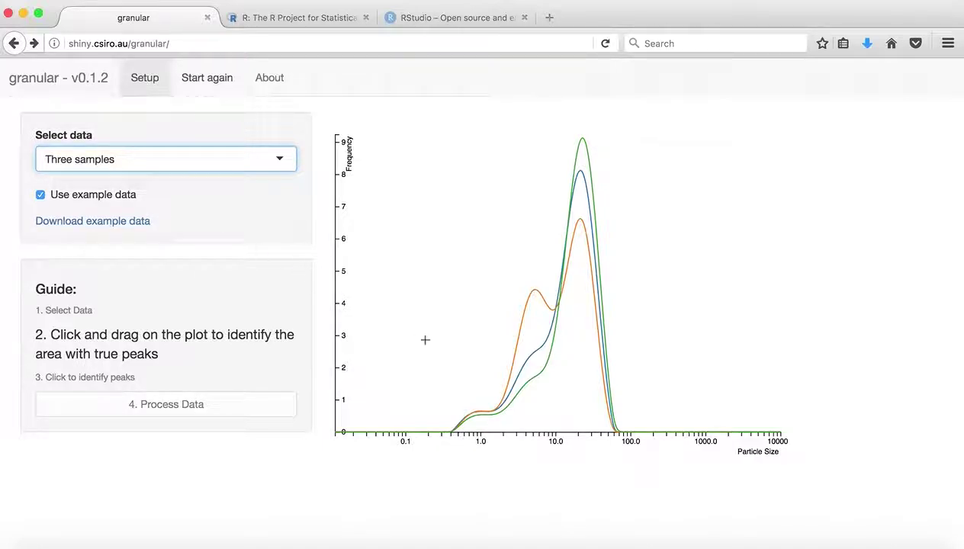
pyautogui.moveTo(443, 353); pyautogui.dragTo(649, 373)
# - Mark peaks A, B and C on the three-sample plot at about 21.16, 4.87 and 0.87, and process the data
pyautogui.click(629, 356)
pyautogui.click(525, 366)
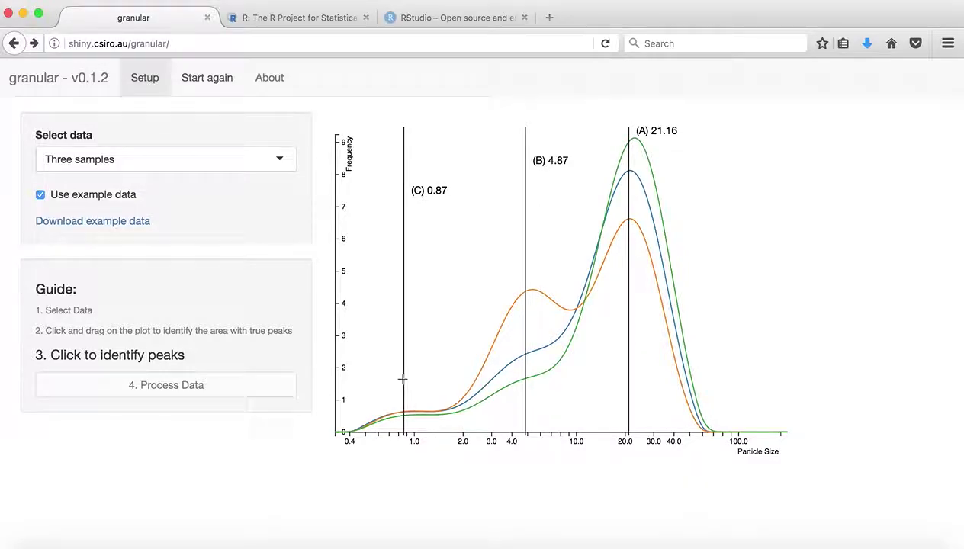
pyautogui.click(403, 379)
pyautogui.click(230, 392)
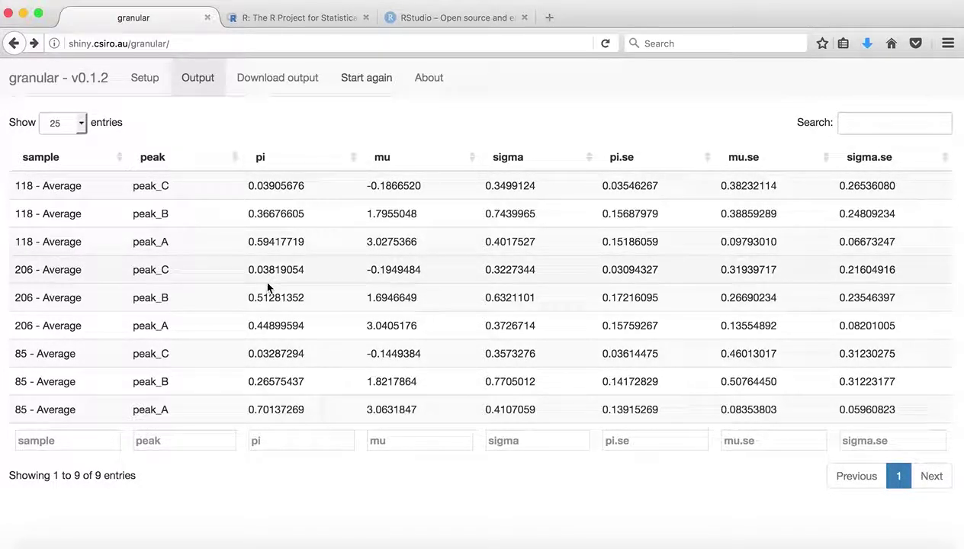
# - Download the output table as CSV, view it in Microsoft Excel and close it
pyautogui.click(289, 89)
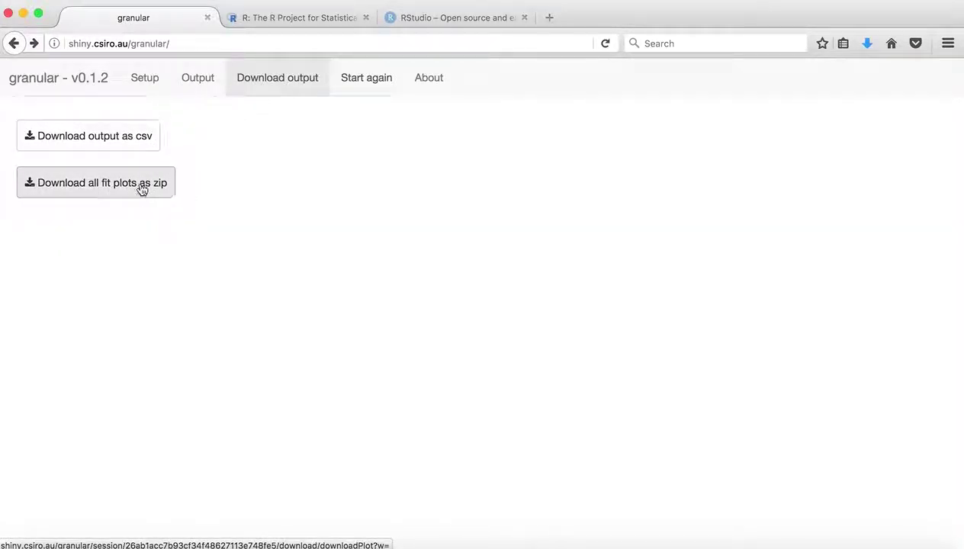
pyautogui.click(140, 148)
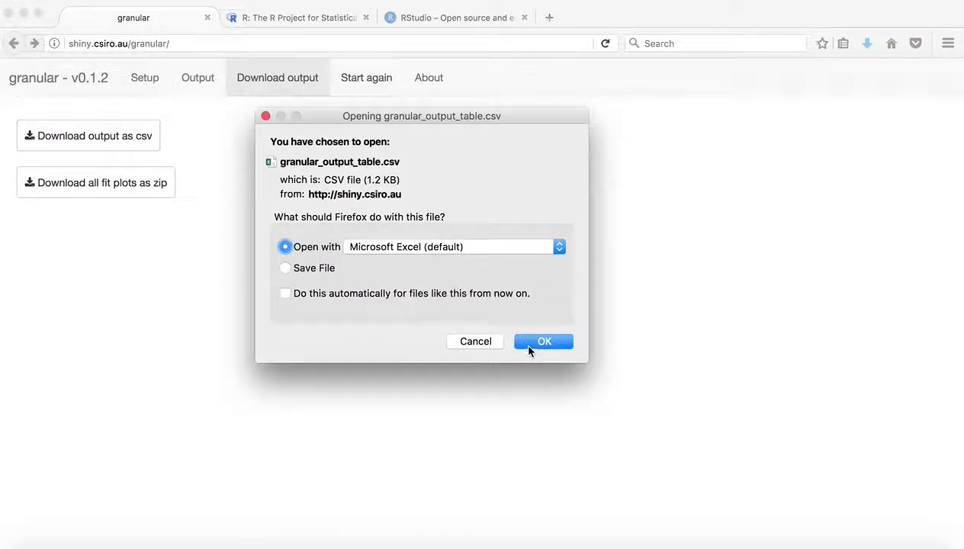
pyautogui.click(529, 350)
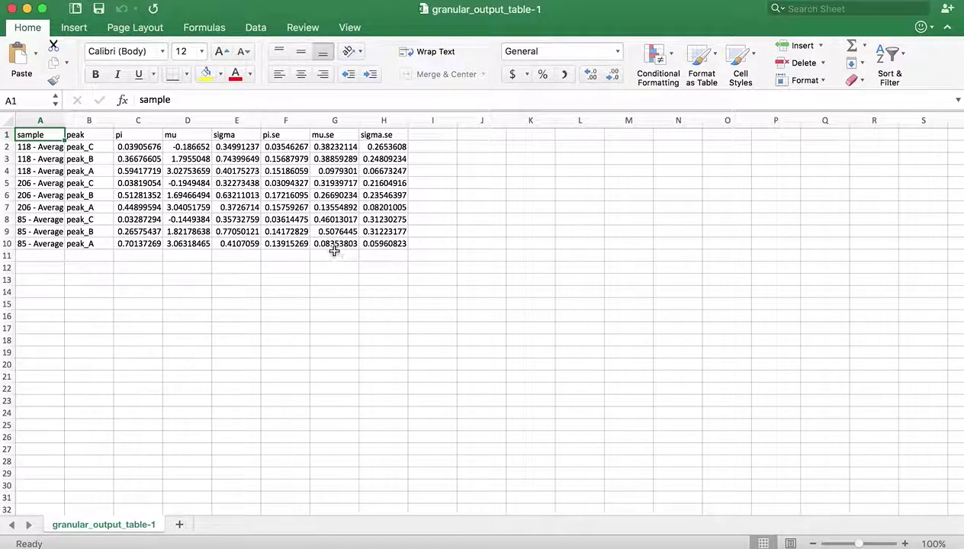
pyautogui.click(12, 9)
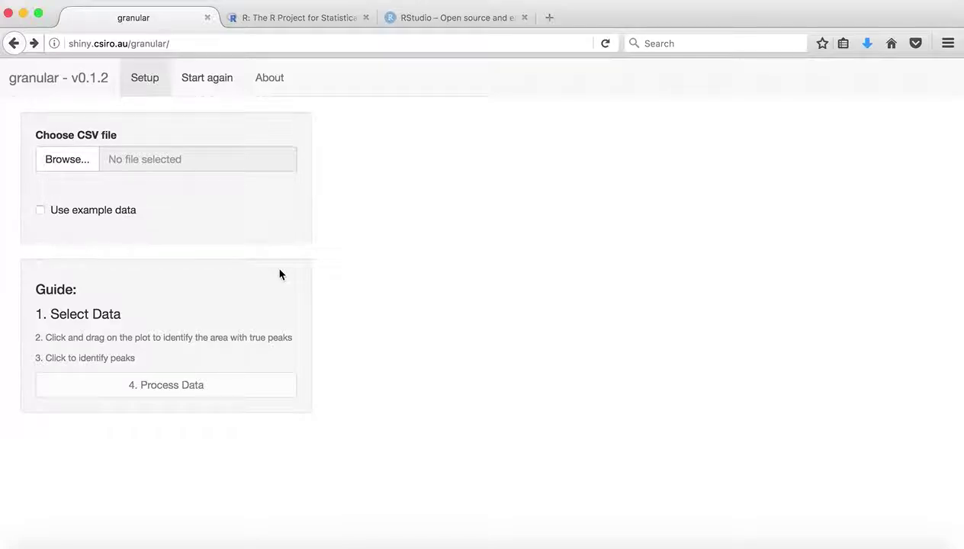
# - Load the three-sample example data, download its CSV file to inspect the input format in Microsoft Excel, and close it
pyautogui.click(134, 215)
pyautogui.click(173, 160)
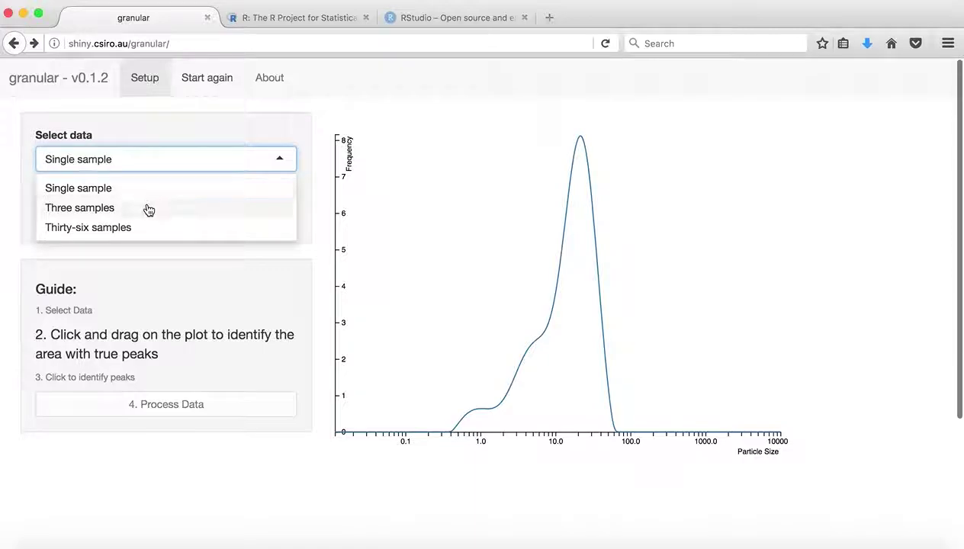
pyautogui.click(146, 209)
pyautogui.click(136, 229)
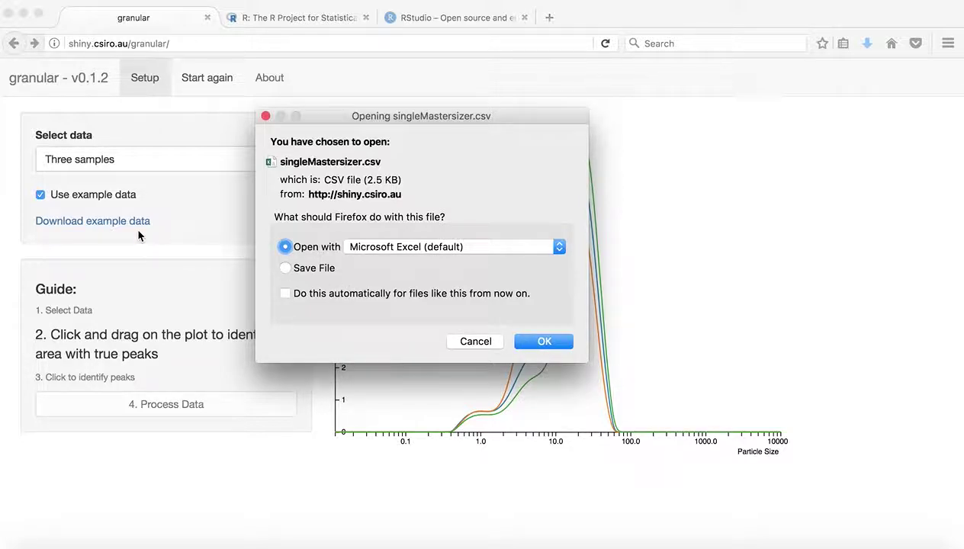
pyautogui.click(527, 341)
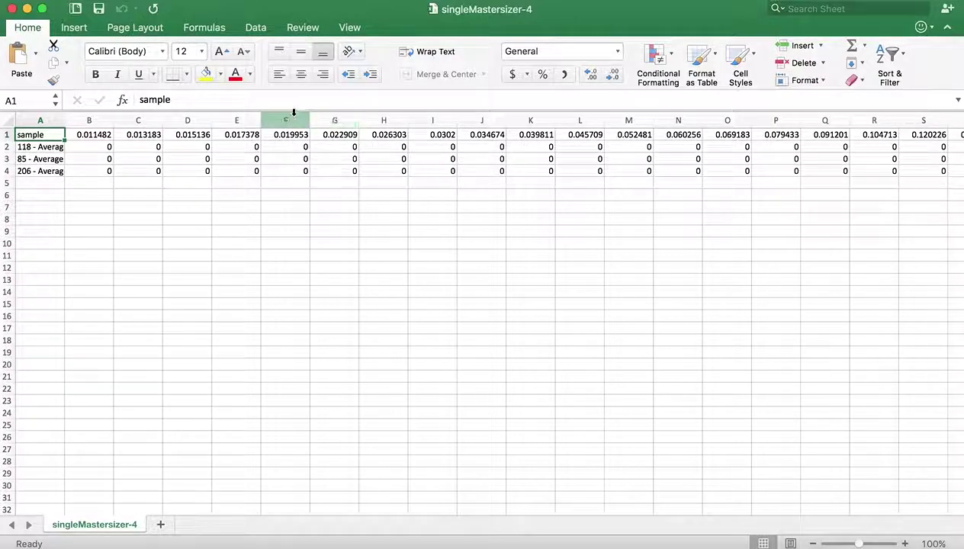
pyautogui.click(12, 8)
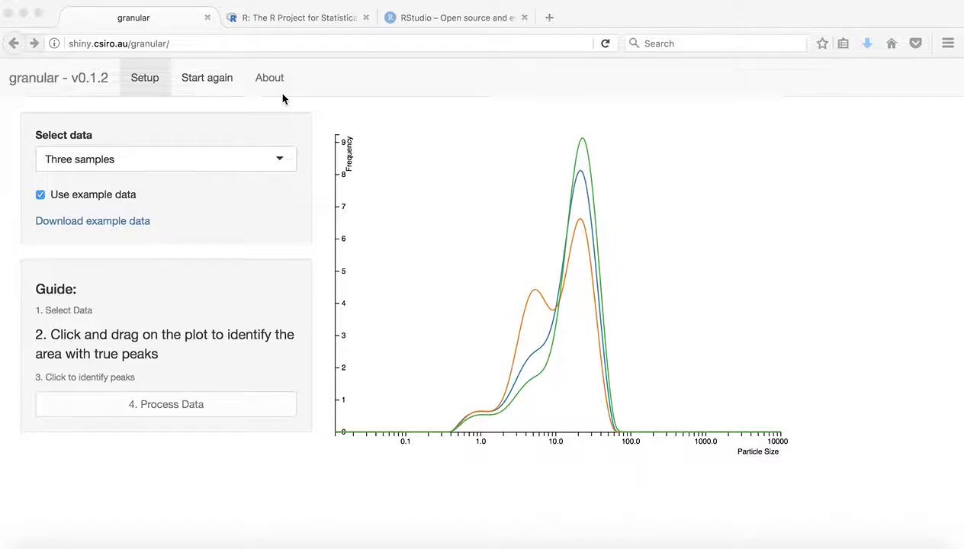
# - Look at the R Project website and the RStudio website's product list, and return to the granular app
pyautogui.click(246, 19)
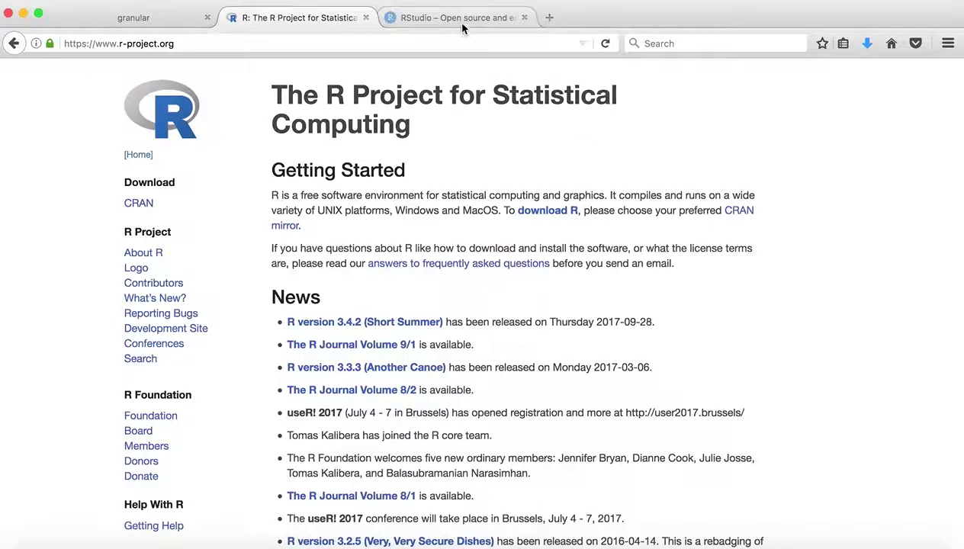
pyautogui.click(462, 23)
pyautogui.moveTo(479, 93)
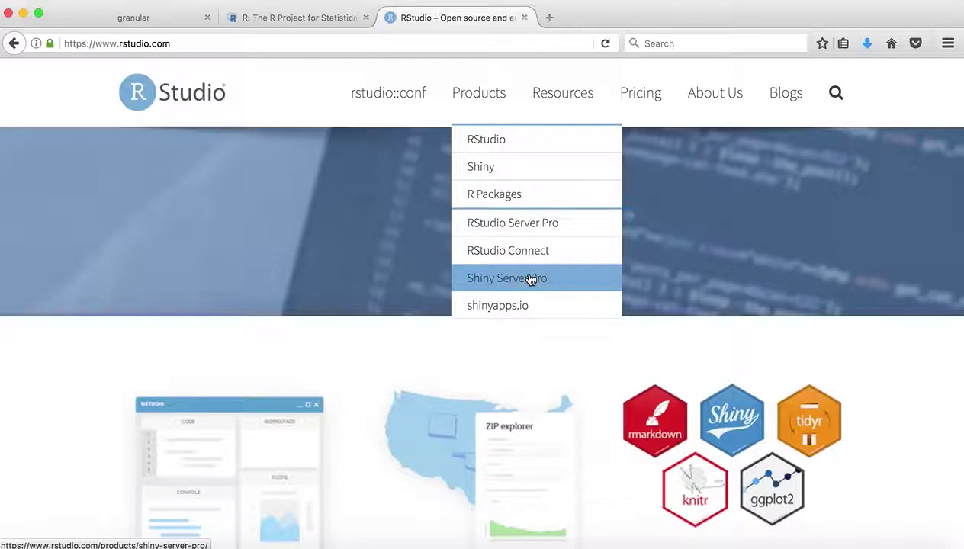
pyautogui.click(187, 25)
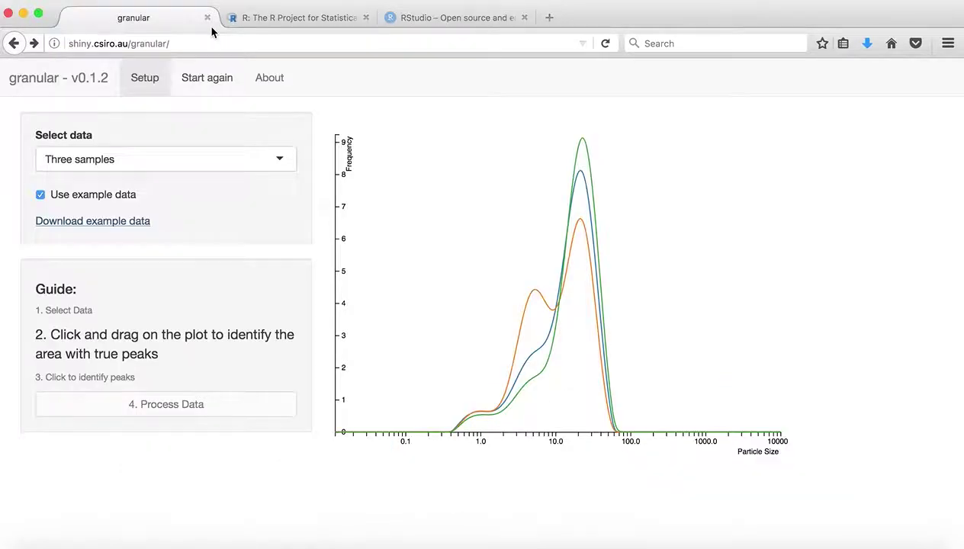
# - Open the granular source repository on GitHub from the app's About page and find the README's installation and usage section
pyautogui.click(270, 79)
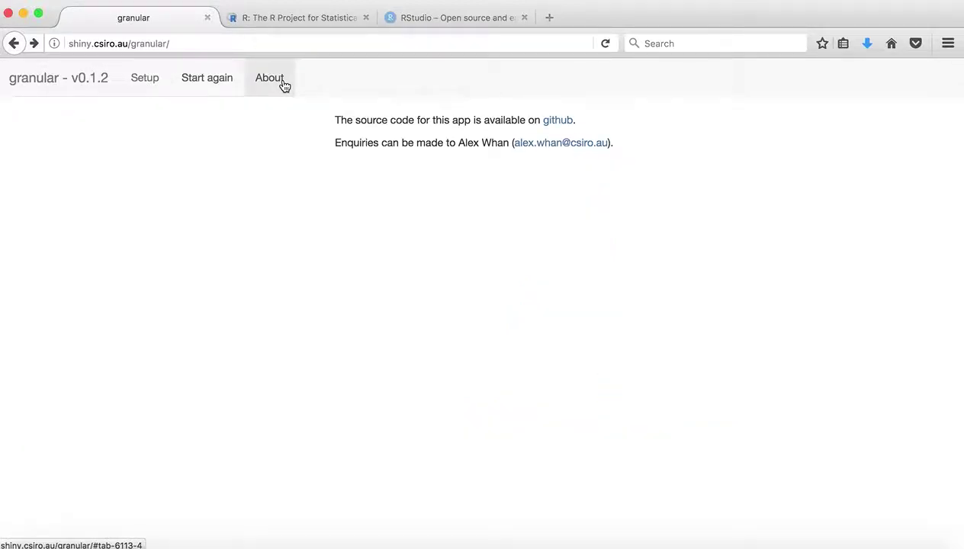
pyautogui.click(556, 122)
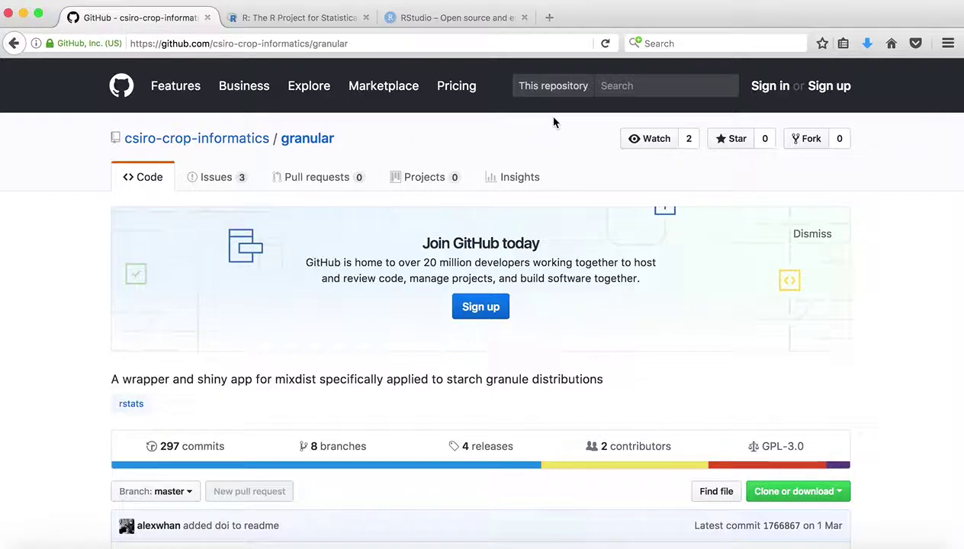
pyautogui.scroll(-3, 535, 244)
pyautogui.scroll(-13, 534, 244)
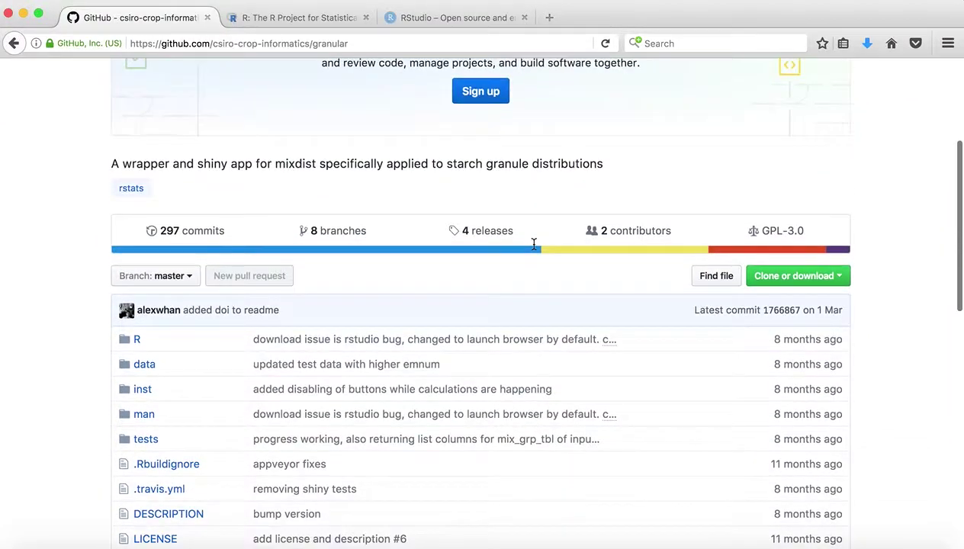
pyautogui.scroll(-3, 534, 244)
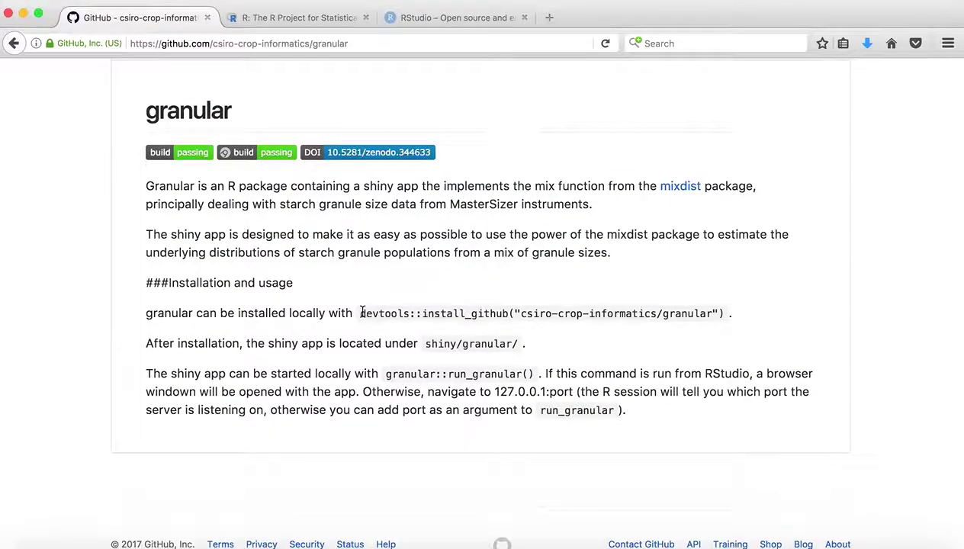
# - Copy devtools::install_github("csiro-crop-informatics/granular") from the README and run it in the RStudio console
pyautogui.moveTo(360, 313); pyautogui.dragTo(724, 309)
pyautogui.press('super+c')
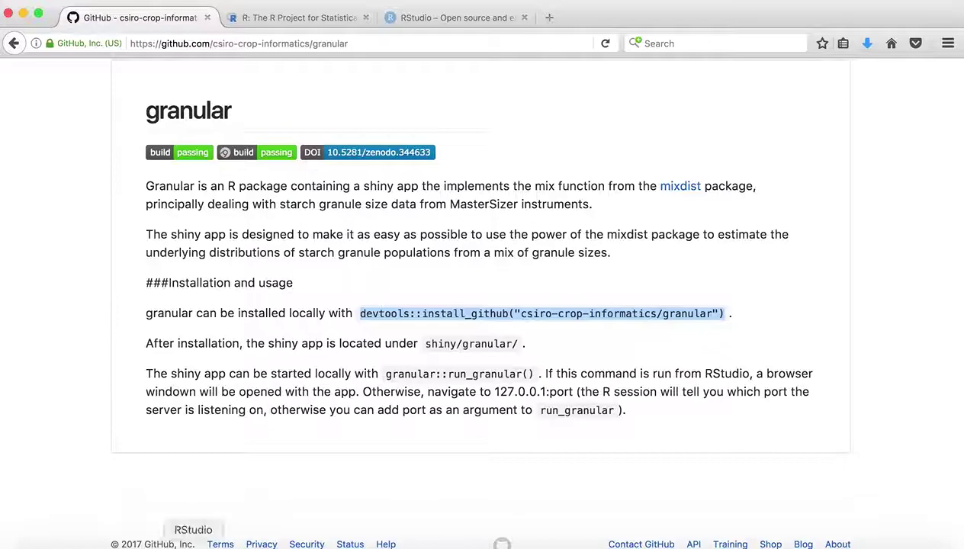
pyautogui.click(193, 543)
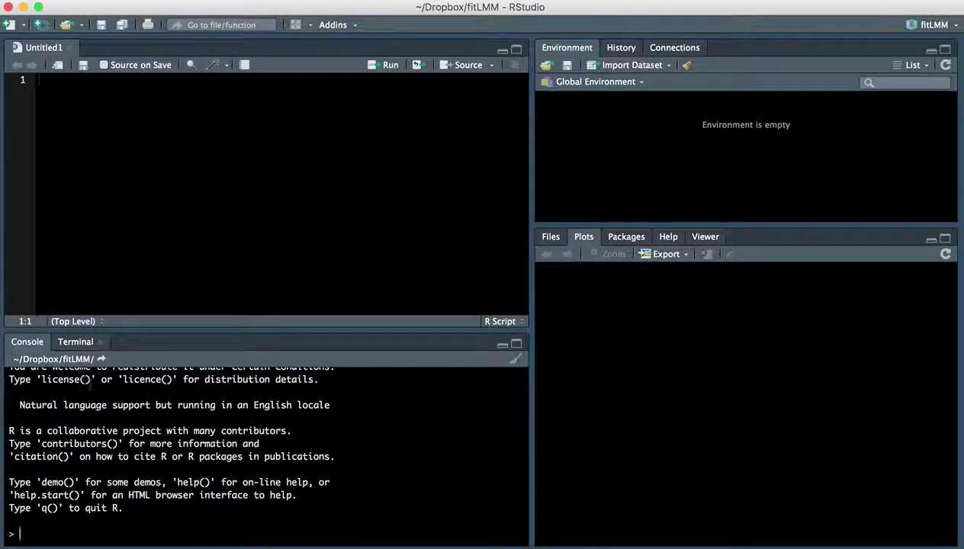
pyautogui.press('super+v')
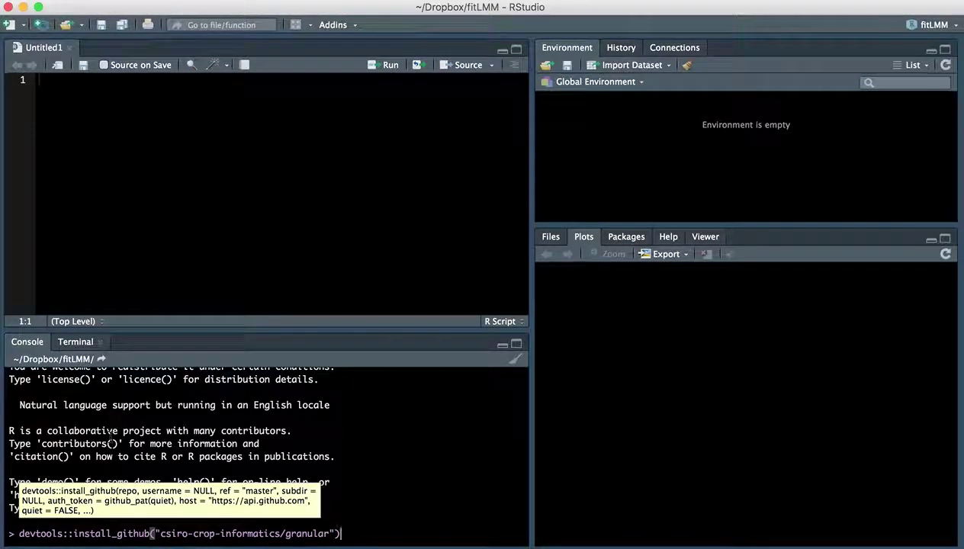
pyautogui.press('Return')
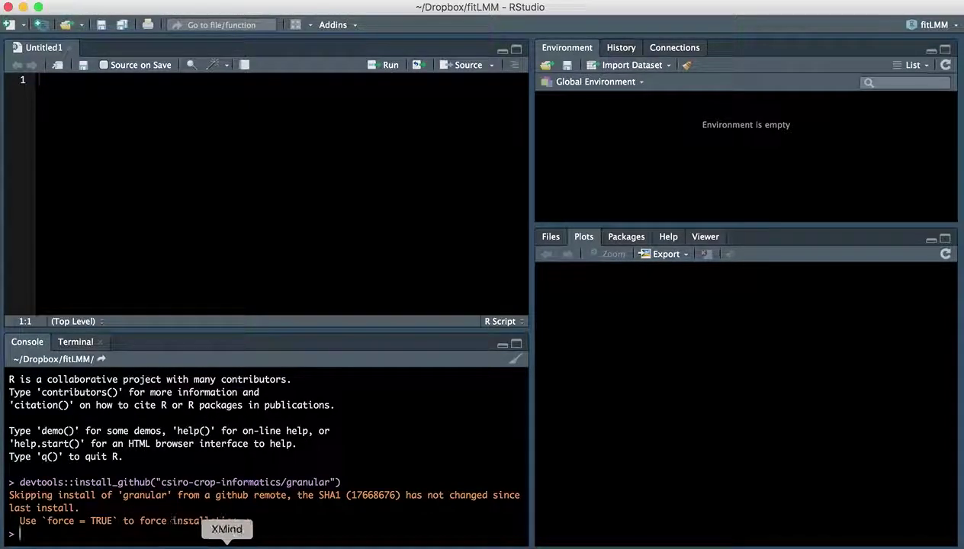
# - Copy granular::run_granular() from the GitHub README in the browser and run it in the RStudio console
pyautogui.click(336, 544)
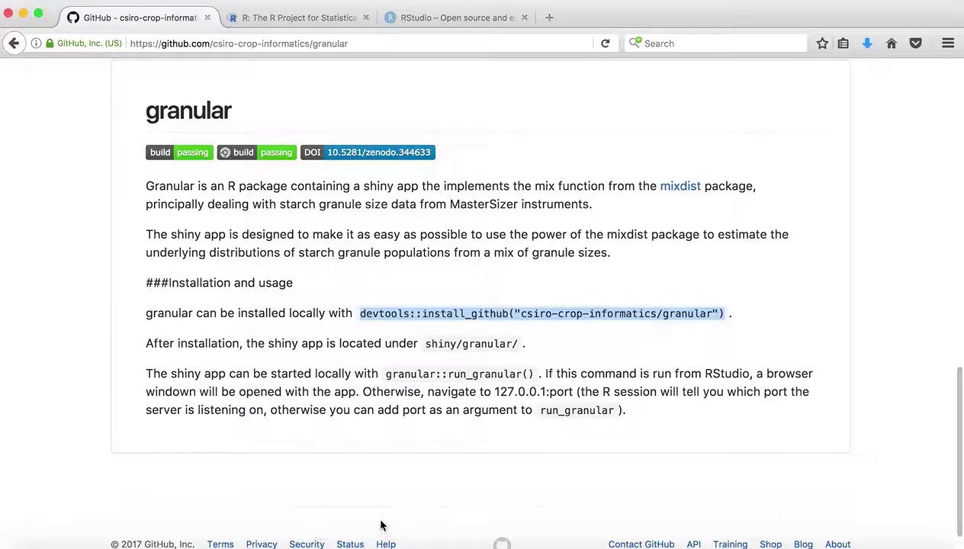
pyautogui.click(532, 371)
pyautogui.moveTo(532, 371); pyautogui.dragTo(378, 373)
pyautogui.press('super+c')
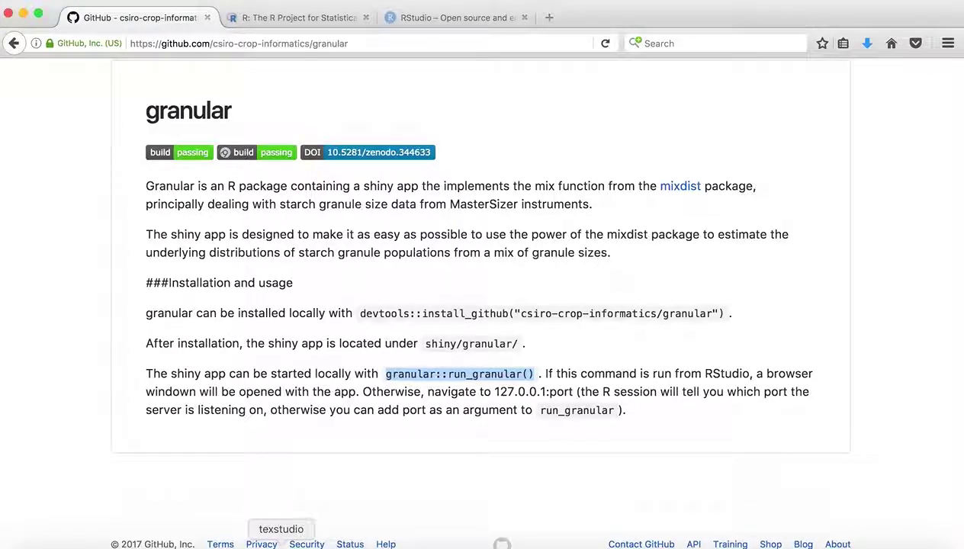
pyautogui.click(268, 543)
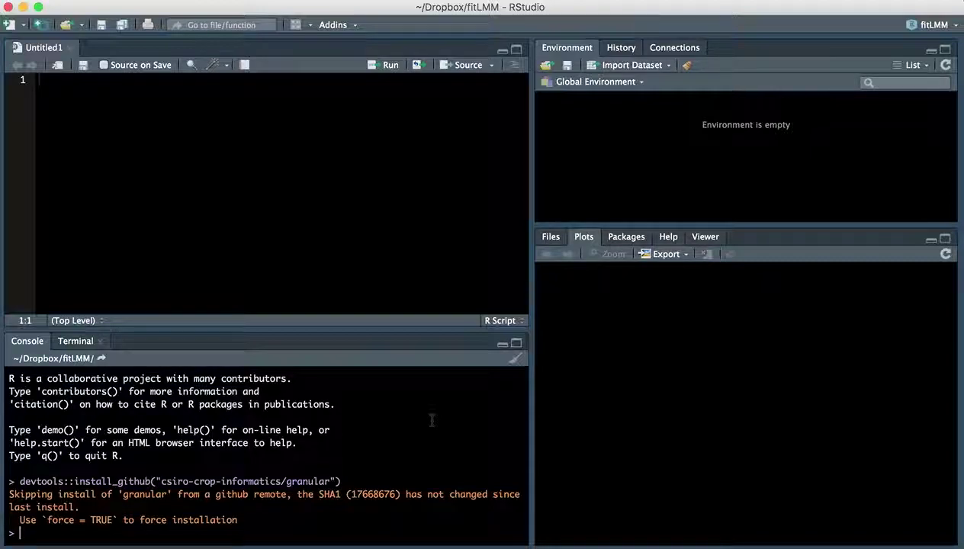
pyautogui.press('super+v')
pyautogui.press('Return')
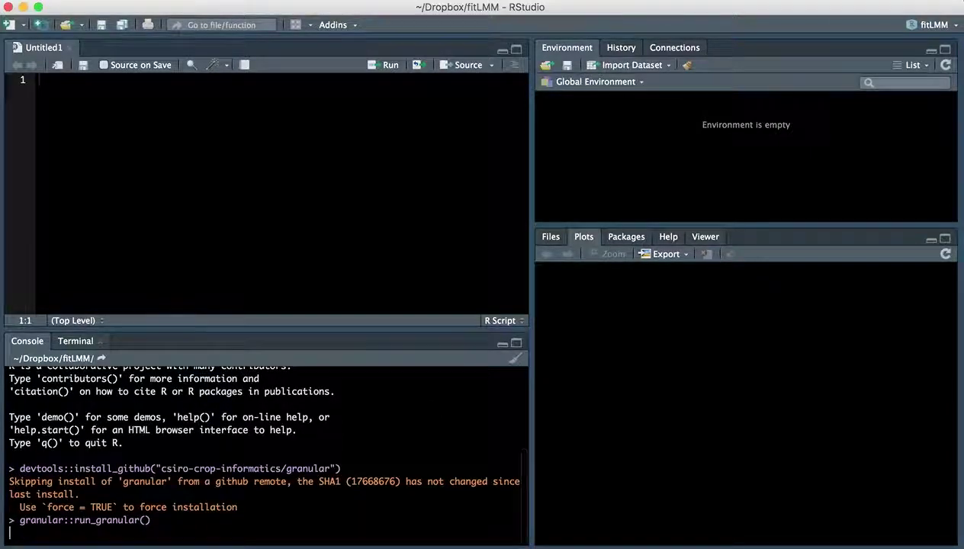